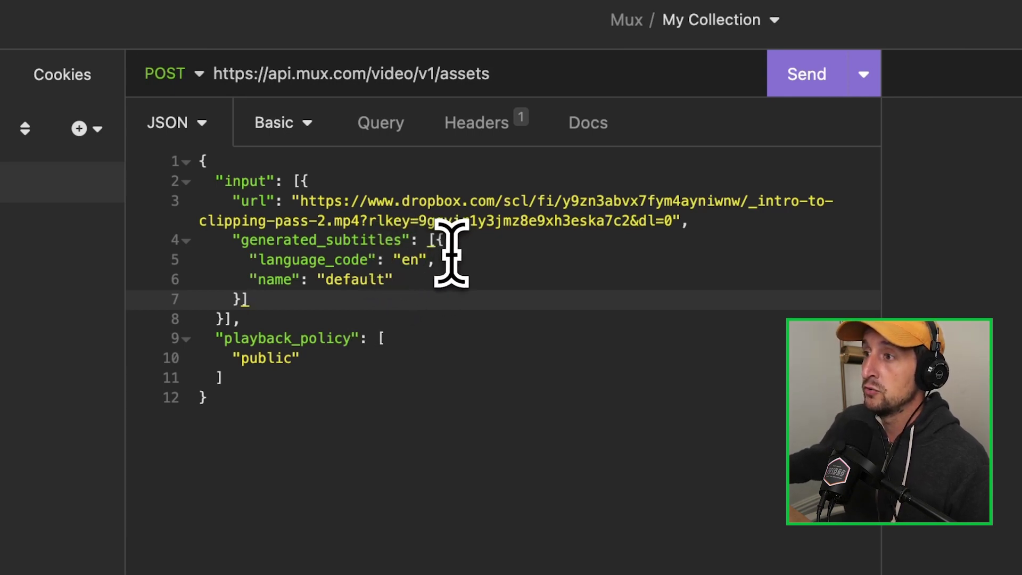
- Send the POST asset-creation request with language_code en and get 201 Created with status preparing
{"action": "left_click_drag", "start_coordinate": [450, 259], "coordinate": [233, 259]}
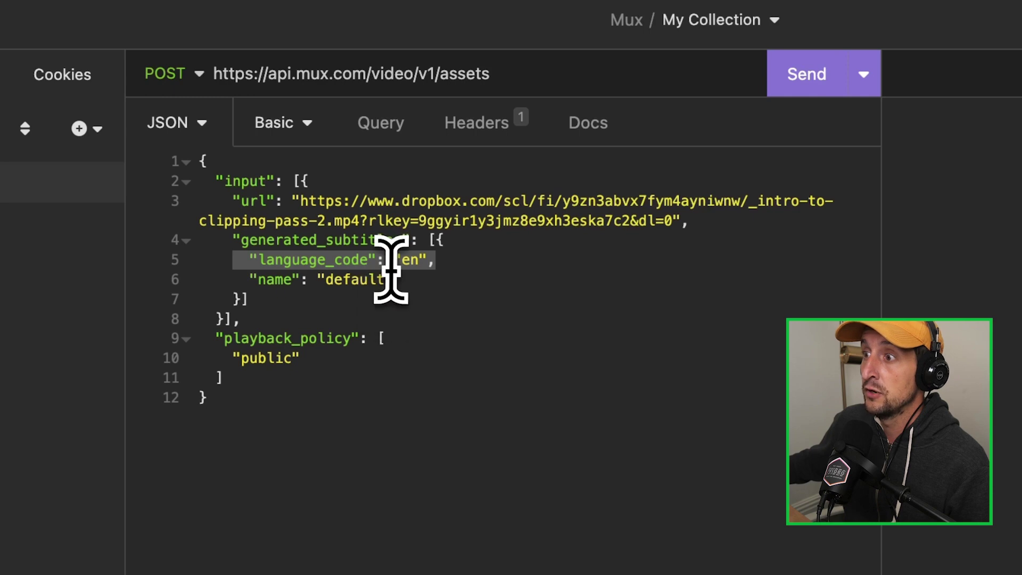
{"action": "left_click", "coordinate": [418, 280]}
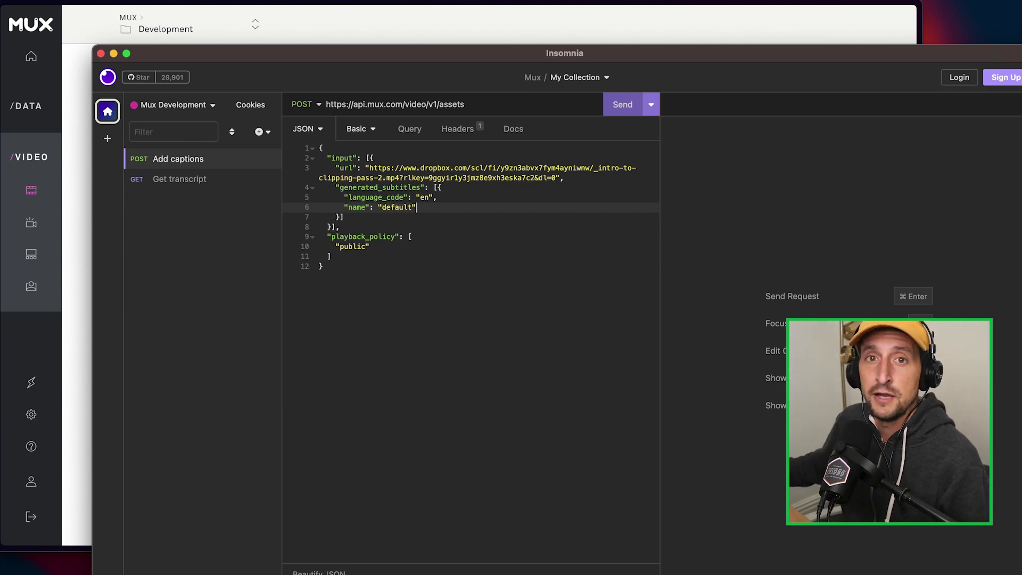
{"action": "key", "text": "super+Return"}
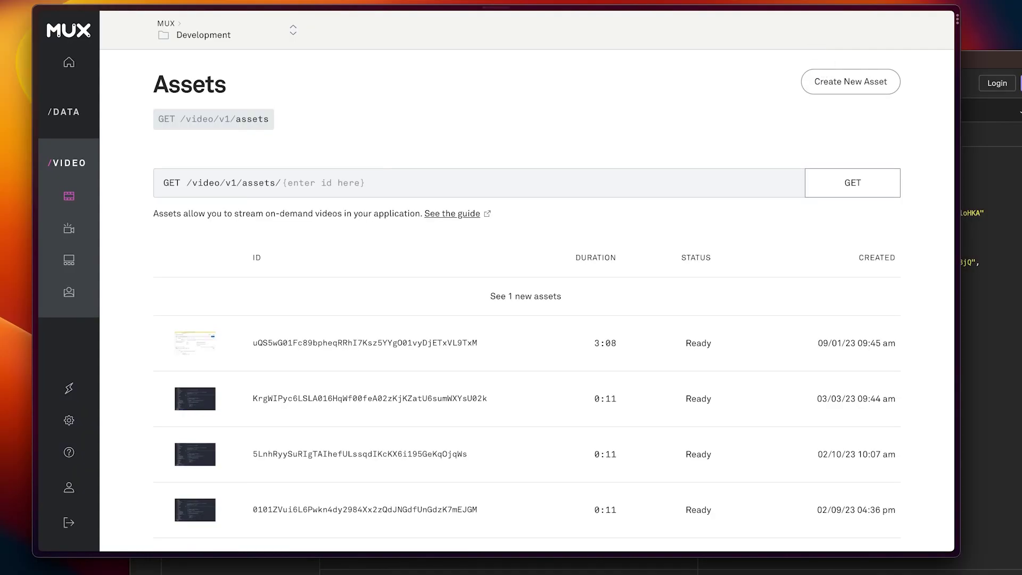
- Reload the Mux Assets page so the new 3:08 asset appears at the top
{"action": "key", "text": "super+r"}
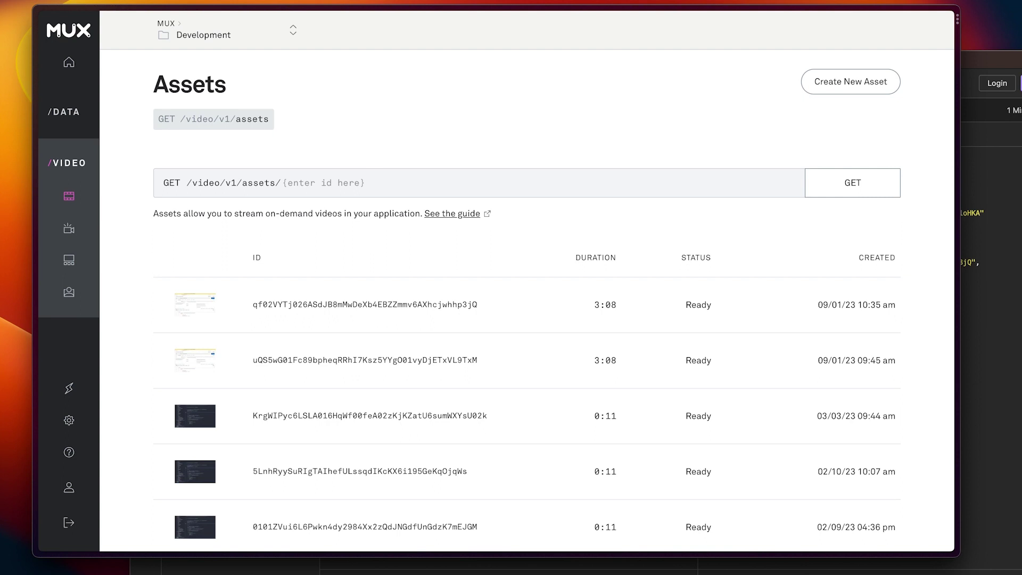
- Open the new asset, then play and pause its video to check the auto-generated captions
{"action": "left_click", "coordinate": [748, 307]}
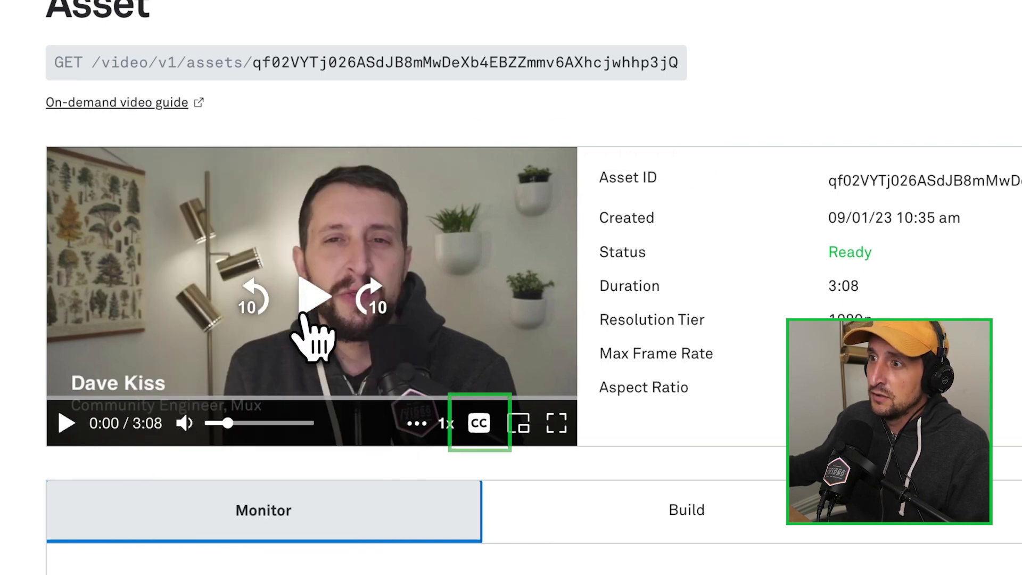
{"action": "left_click", "coordinate": [307, 308]}
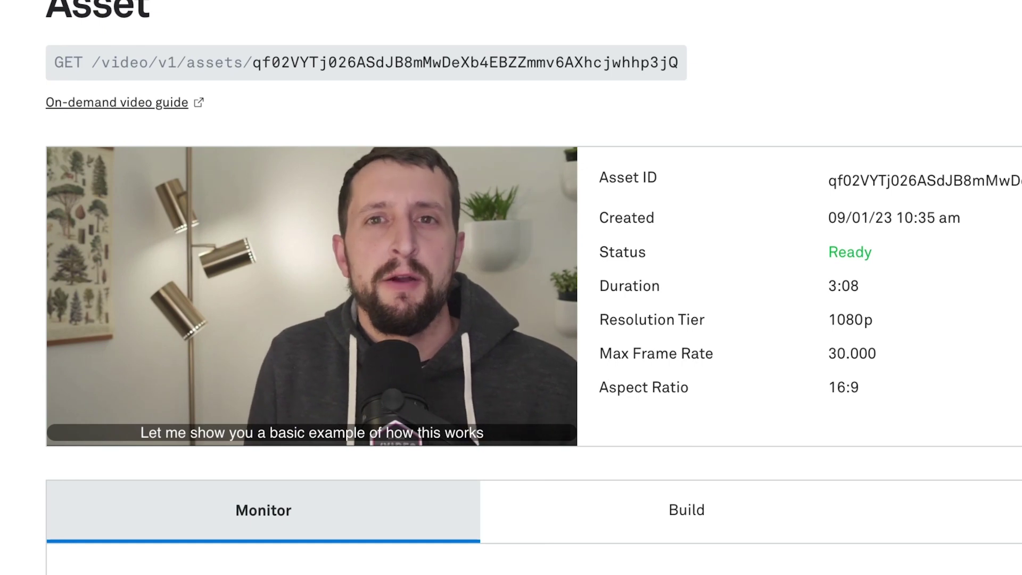
{"action": "key", "text": "space"}
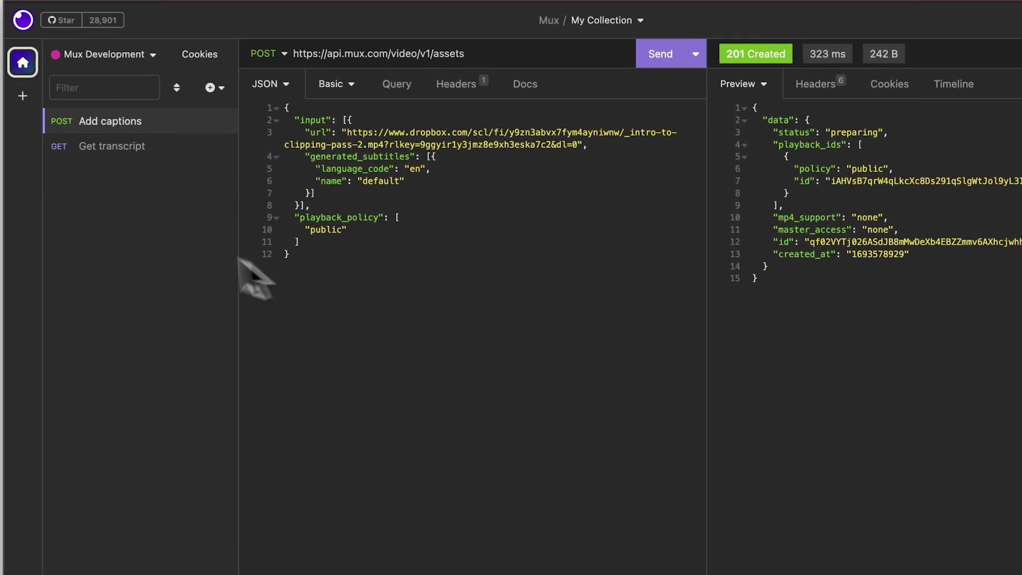
- Show the Get transcript request, whose URL has PLAYBACK_ID and TRACK_ID placeholders
{"action": "left_click", "coordinate": [109, 149]}
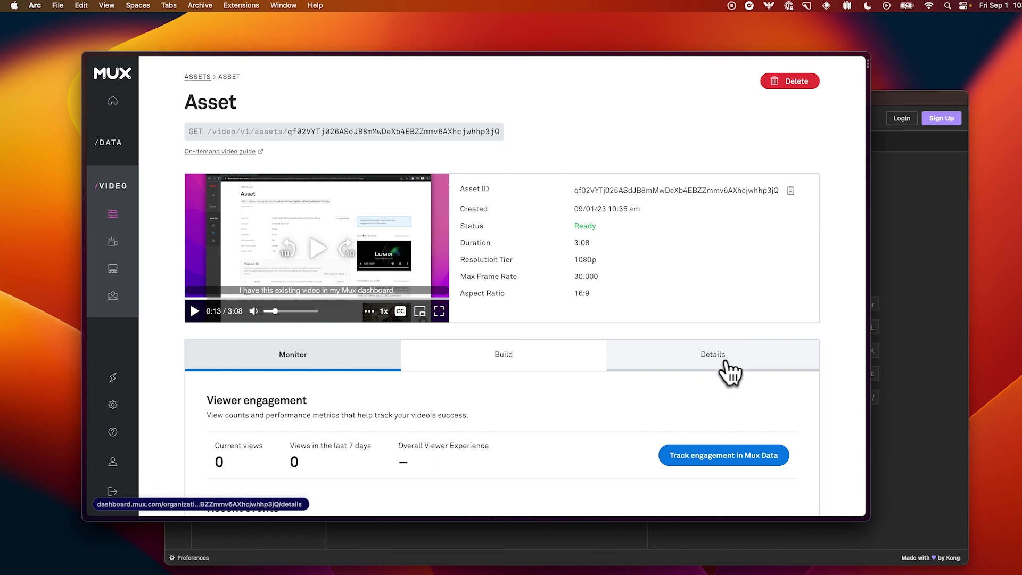
- Replace ${PLAYBACK_ID} in the Get transcript URL with the asset's public playback ID
{"action": "left_click", "coordinate": [706, 372]}
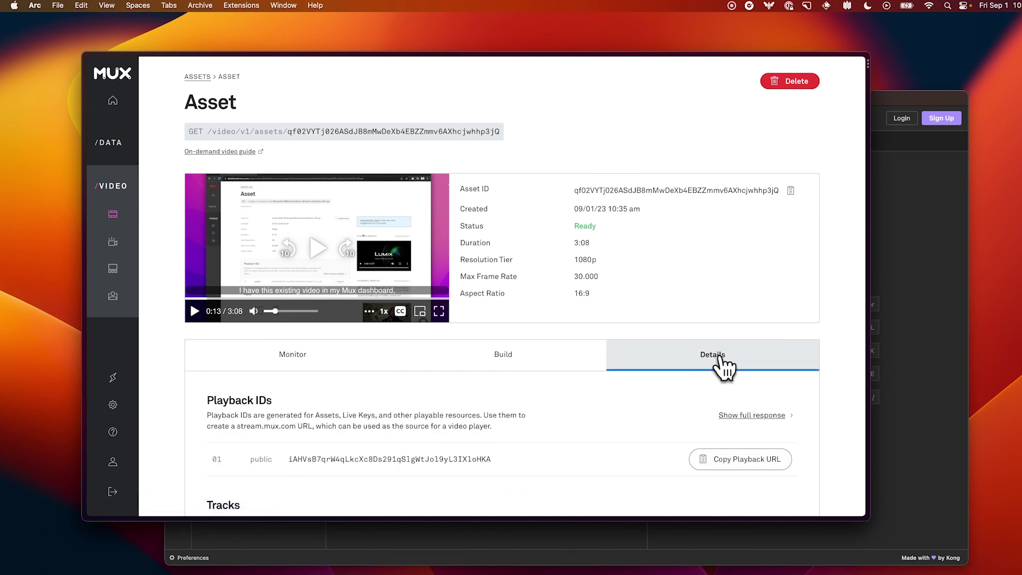
{"action": "scroll", "coordinate": [721, 367], "scroll_direction": "down", "scroll_amount": 5}
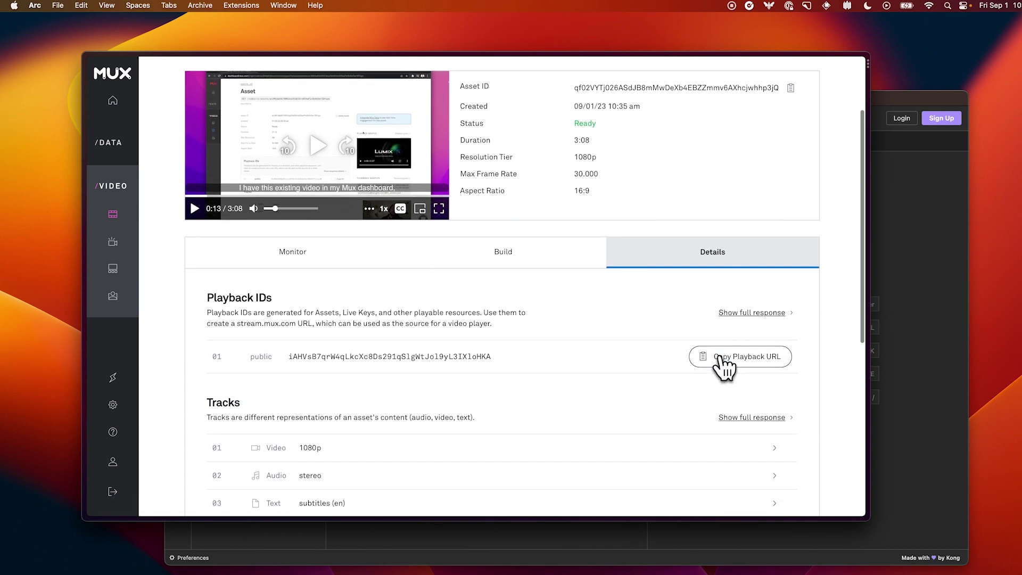
{"action": "double_click", "coordinate": [357, 325]}
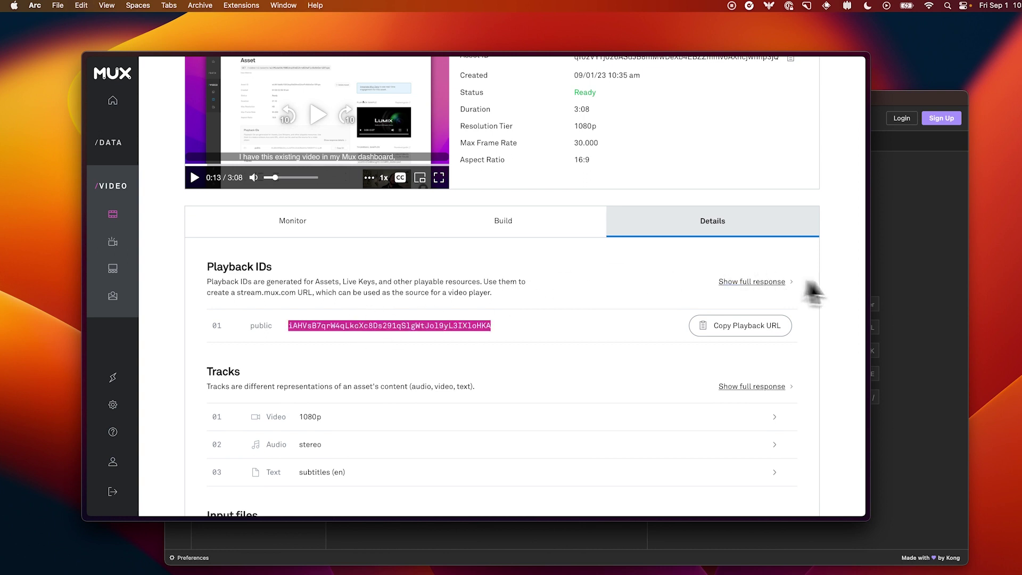
{"action": "key", "text": "super+Tab"}
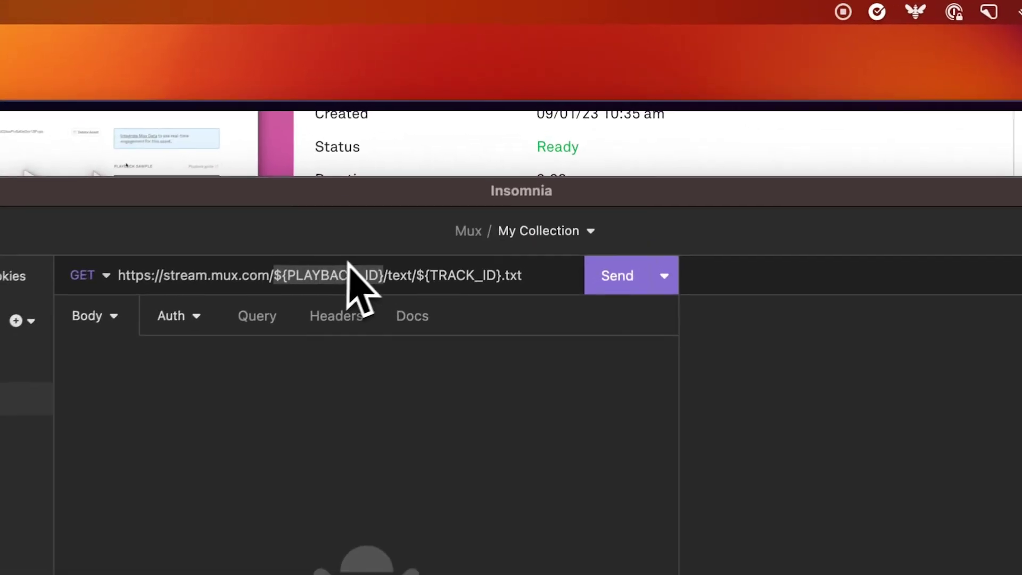
{"action": "key", "text": "BackSpace"}
{"action": "type", "text": "iAHVsB7qrW4qLkcX0Ds291qSlgWtJol9yL3IXloHKA"}
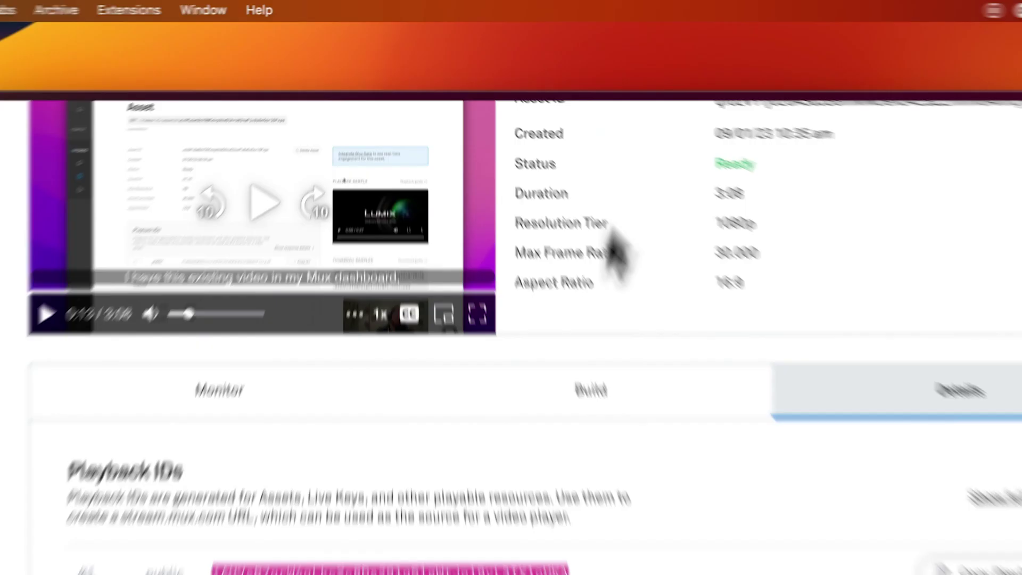
- Replace ${TRACK_ID} in the transcript URL with the Text subtitles (en) track's id
{"action": "scroll", "coordinate": [356, 368], "scroll_direction": "down", "scroll_amount": 5}
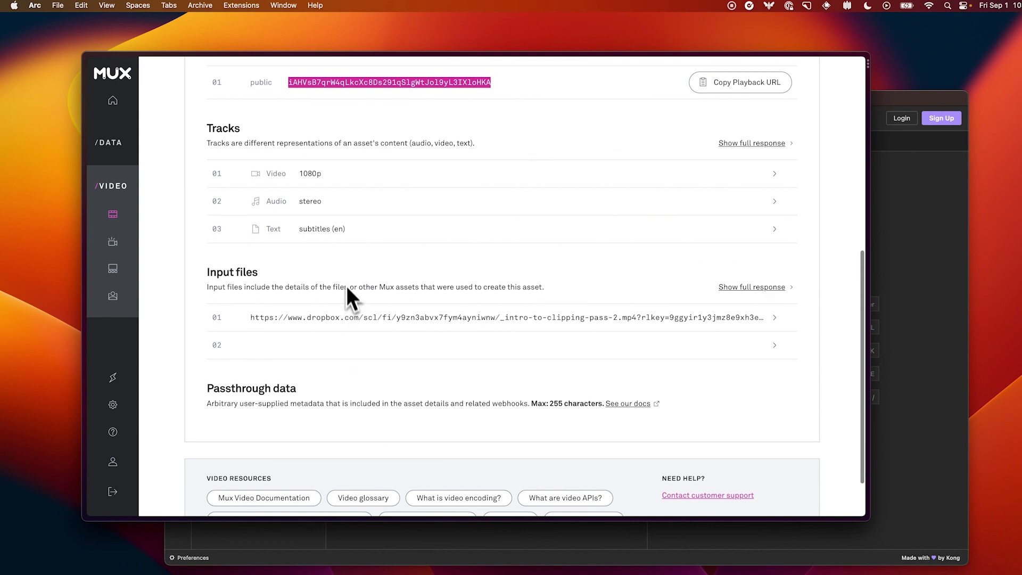
{"action": "scroll", "coordinate": [348, 287], "scroll_direction": "up", "scroll_amount": 1}
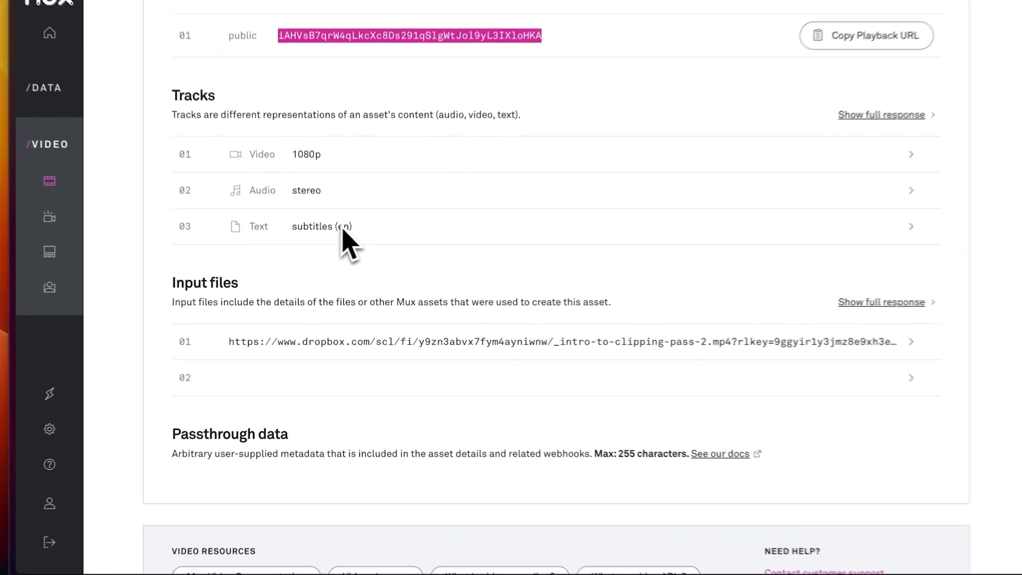
{"action": "left_click", "coordinate": [910, 227]}
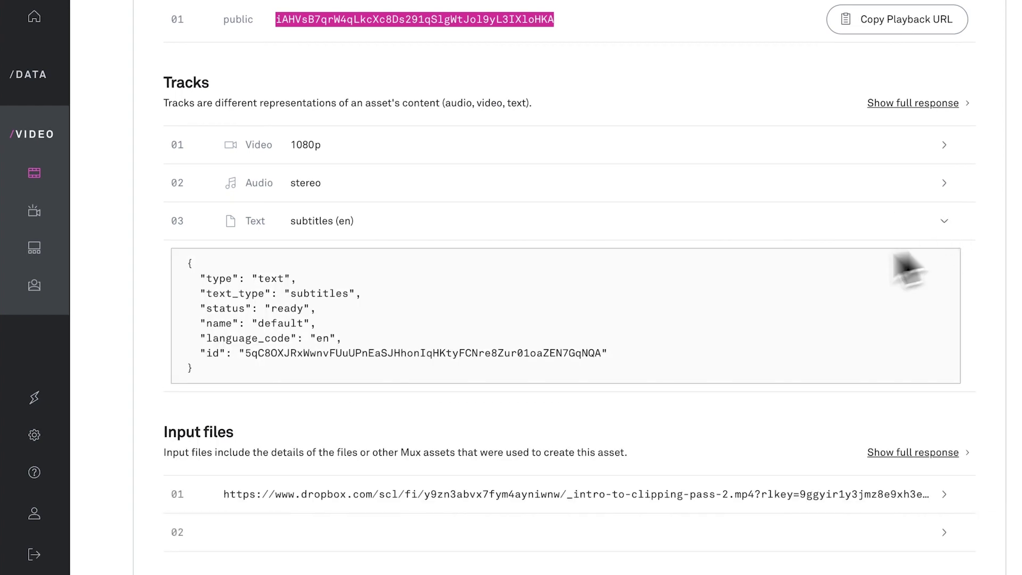
{"action": "double_click", "coordinate": [429, 353]}
{"action": "key", "text": "super+c"}
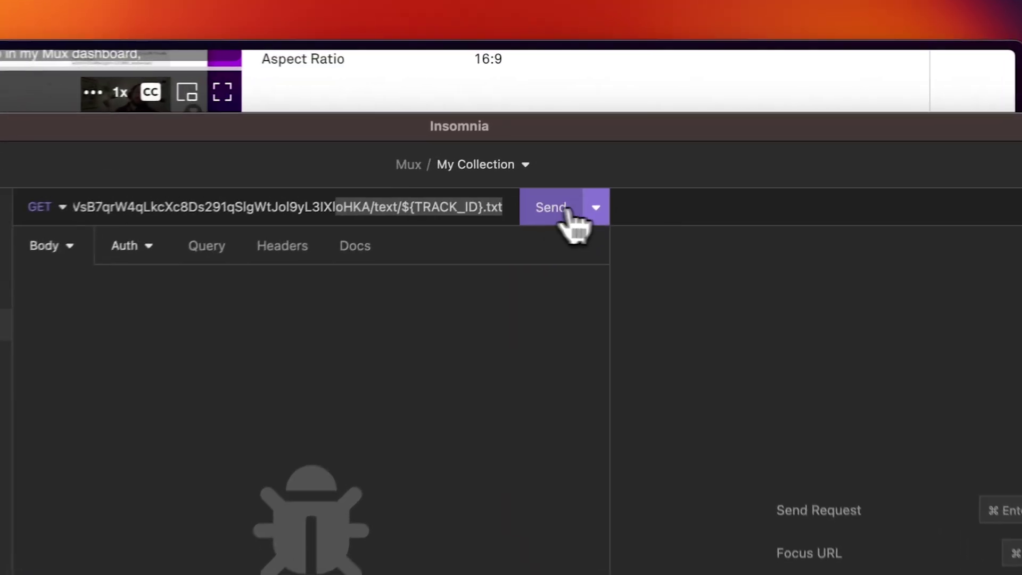
{"action": "left_click", "coordinate": [481, 211]}
{"action": "key", "text": "BackSpace"}
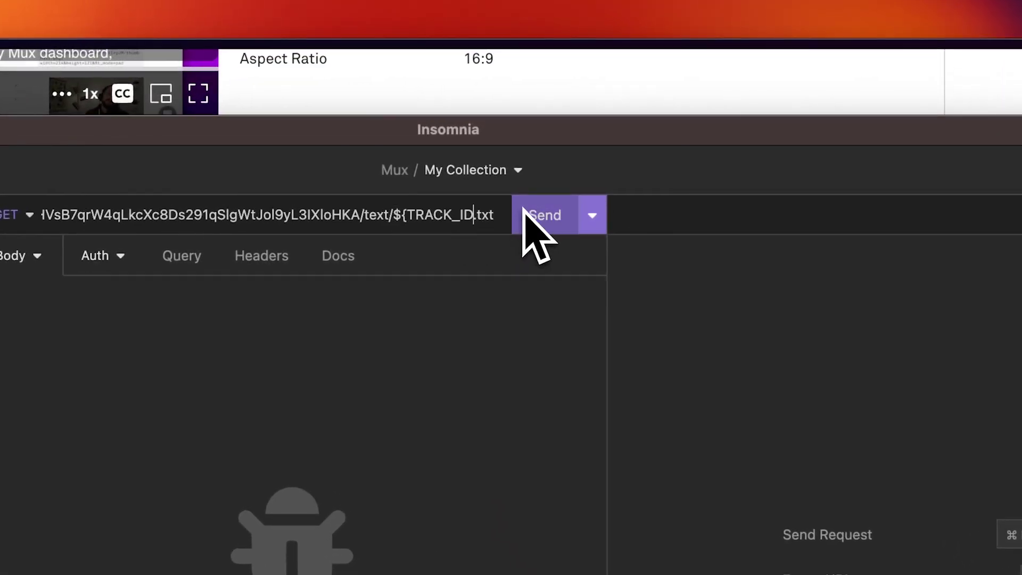
{"action": "key", "text": "BackSpace"}
{"action": "key", "text": "BackSpace"}
{"action": "key", "text": "BackSpace"}
{"action": "key", "text": "BackSpace"}
{"action": "key", "text": "BackSpace"}
{"action": "key", "text": "BackSpace"}
{"action": "key", "text": "BackSpace"}
{"action": "key", "text": "BackSpace"}
{"action": "key", "text": "BackSpace"}
{"action": "key", "text": "BackSpace"}
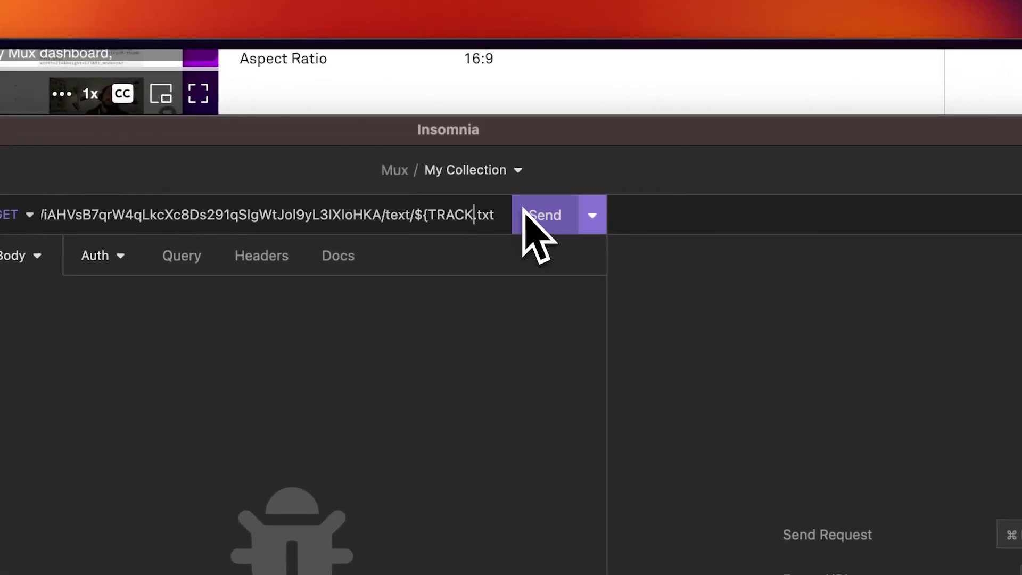
{"action": "key", "text": "super+v"}
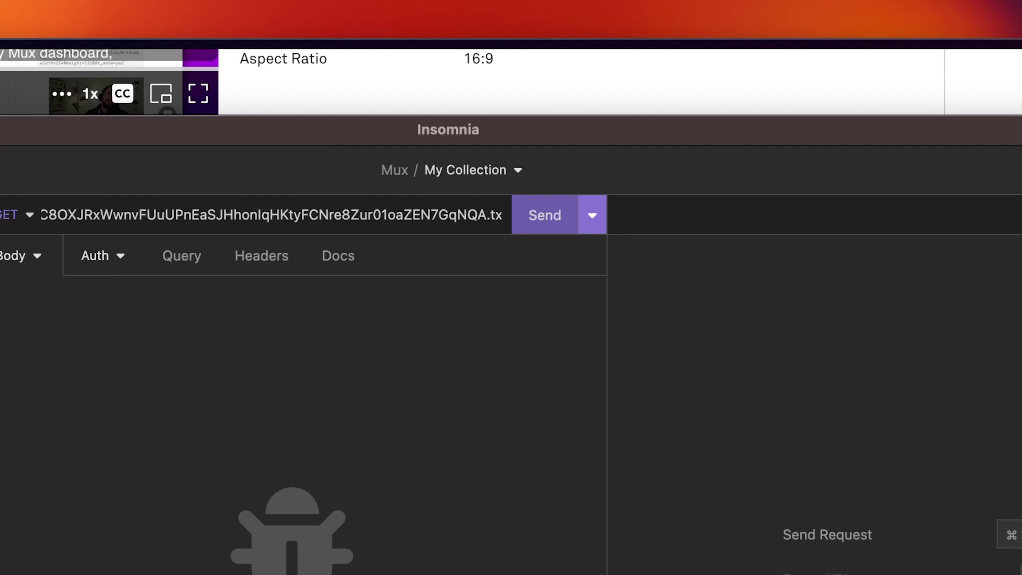
- Send the Get transcript request and receive 200 OK with the video's full text transcript
{"action": "left_click", "coordinate": [520, 218]}
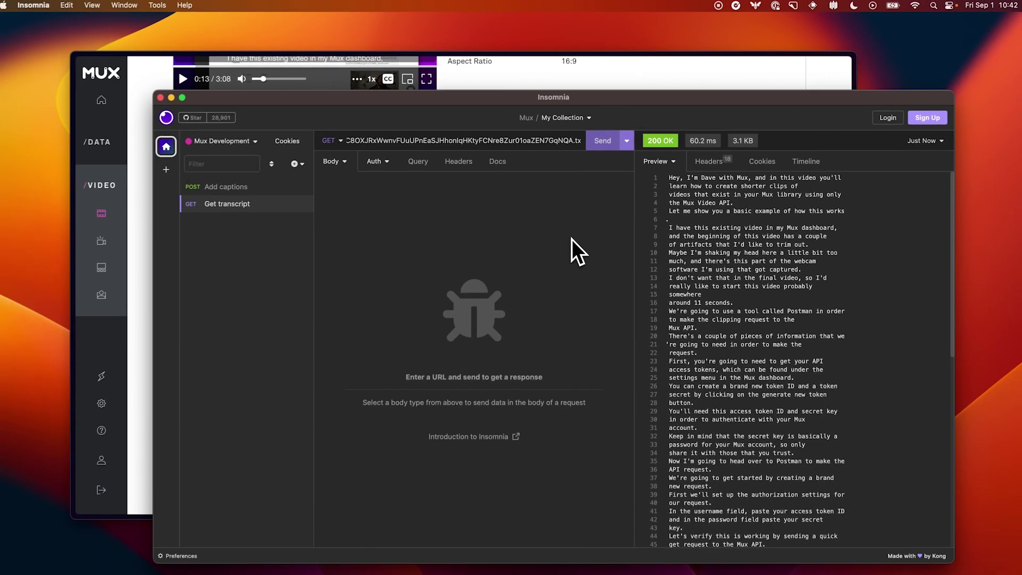